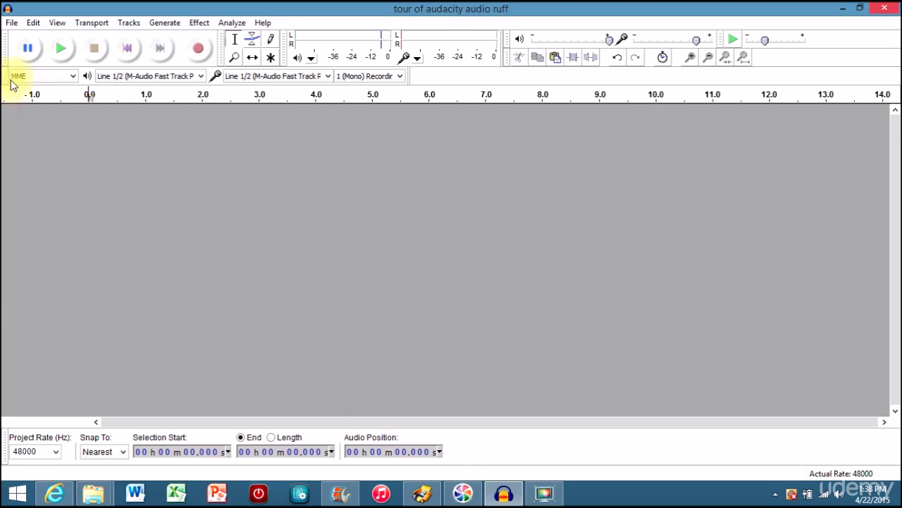
# Import the 'tour of audacity - ruff' WAV file as audio, accepting the copy-into-project warning.
pyautogui.click(11, 24)
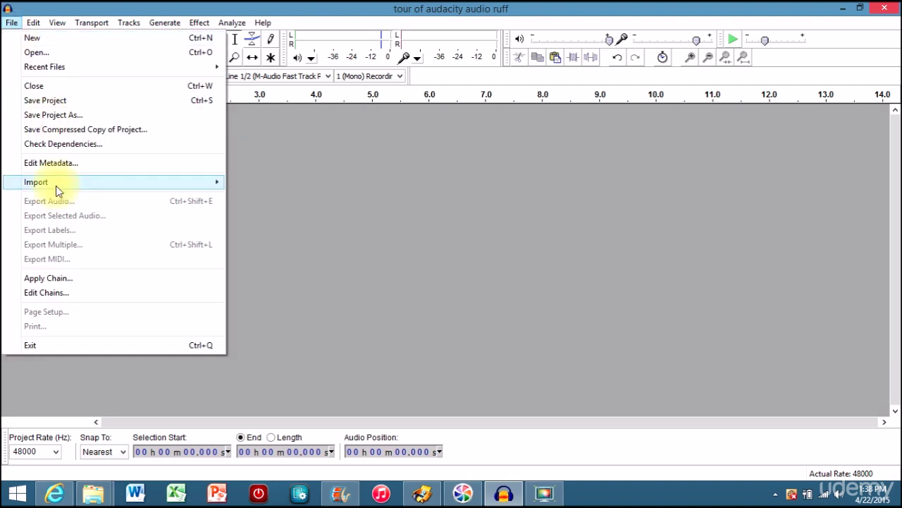
pyautogui.moveTo(78, 183)
pyautogui.click(276, 182)
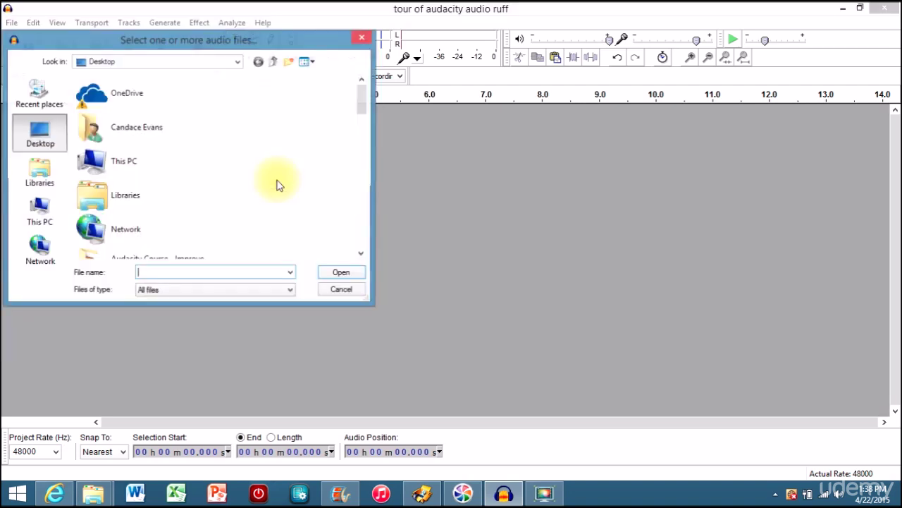
pyautogui.moveTo(364, 91); pyautogui.dragTo(338, 201)
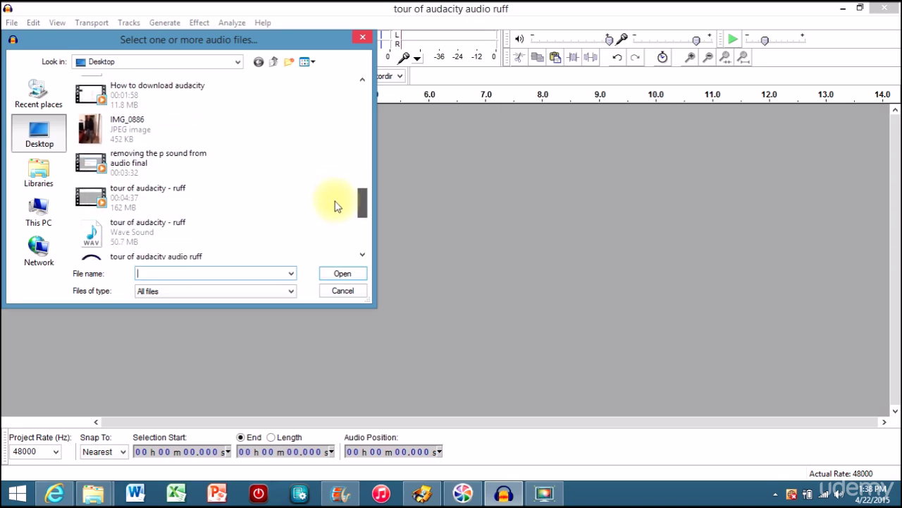
pyautogui.doubleClick(134, 232)
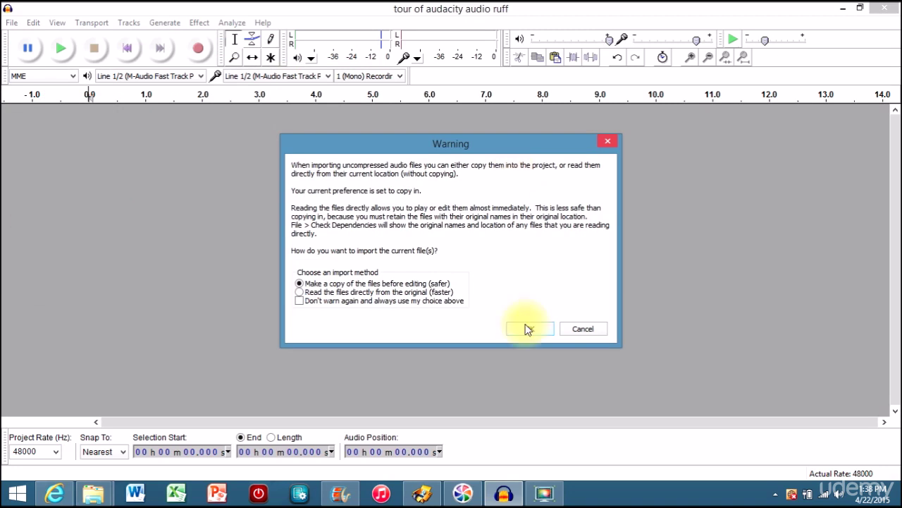
pyautogui.click(525, 328)
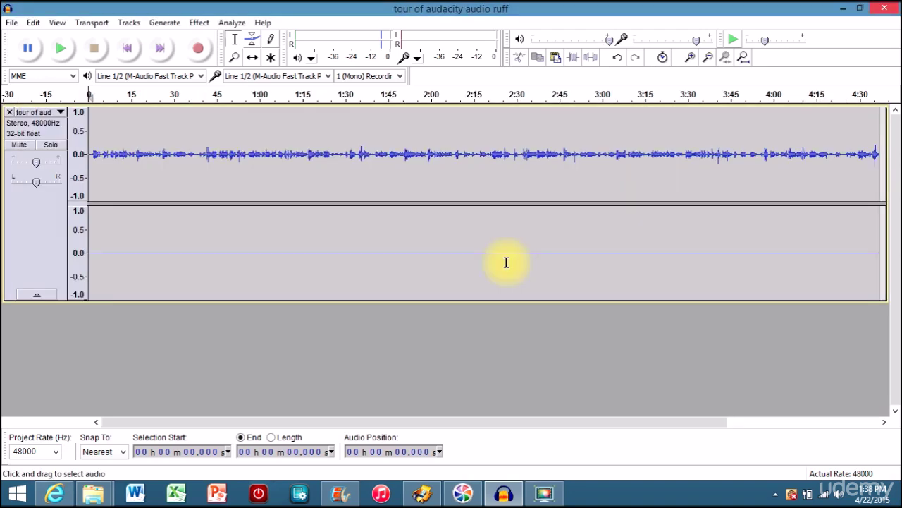
# Split the stereo narration track to mono and delete the silent second track.
pyautogui.click(49, 244)
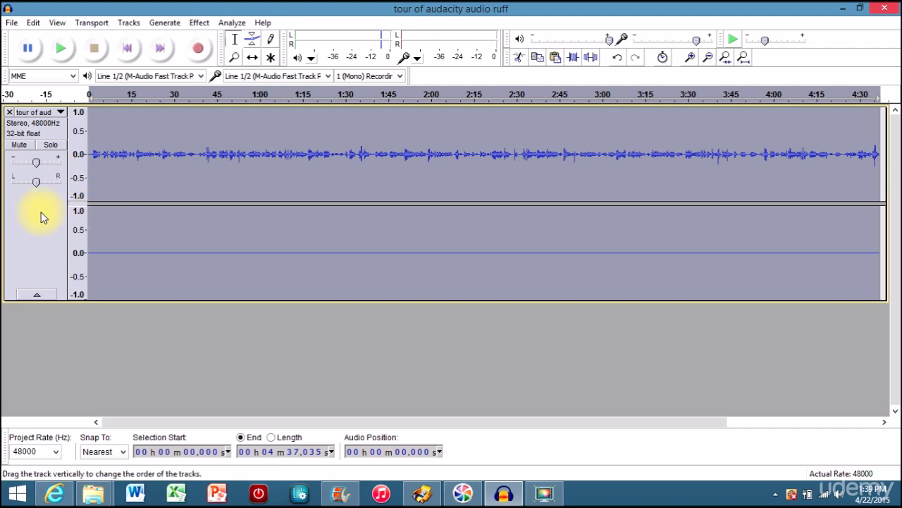
pyautogui.click(59, 113)
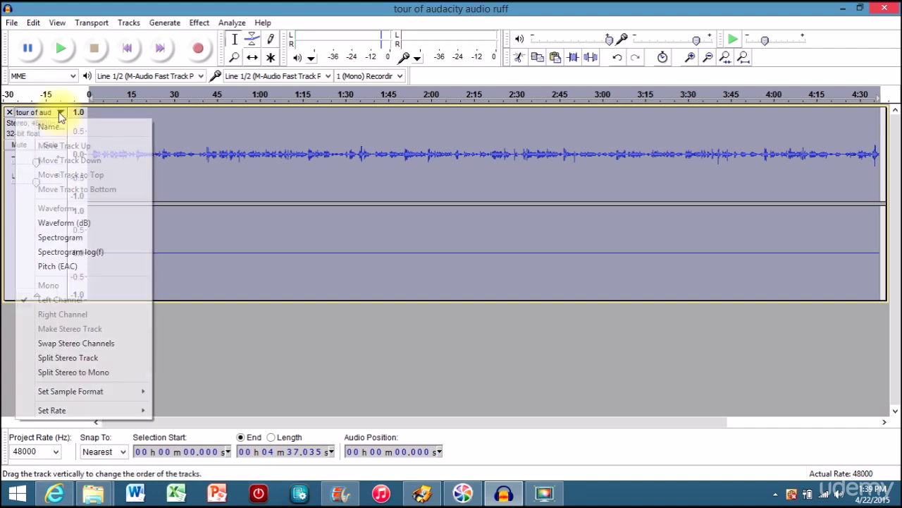
pyautogui.click(67, 373)
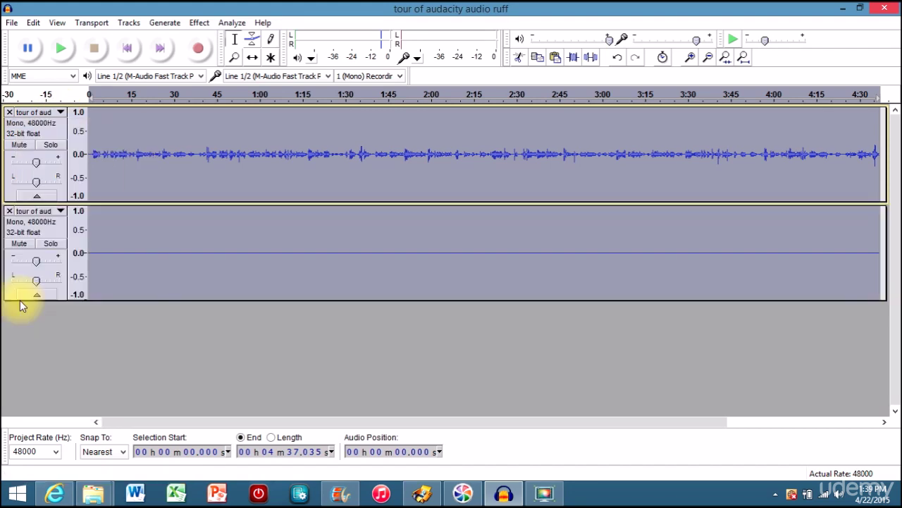
pyautogui.click(10, 209)
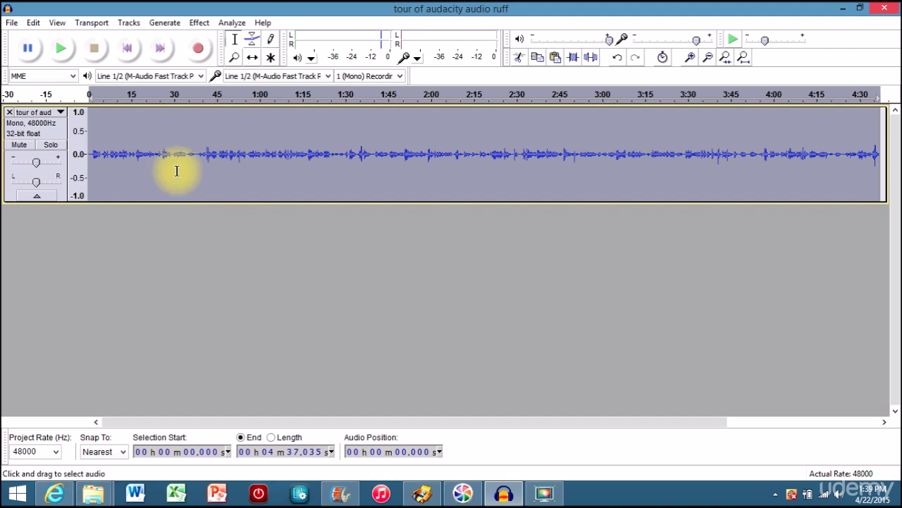
pyautogui.click(61, 114)
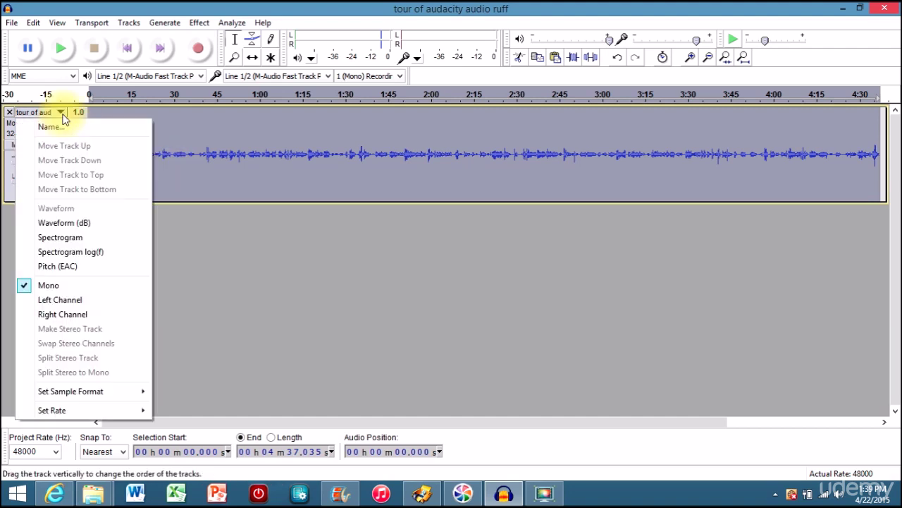
pyautogui.click(213, 250)
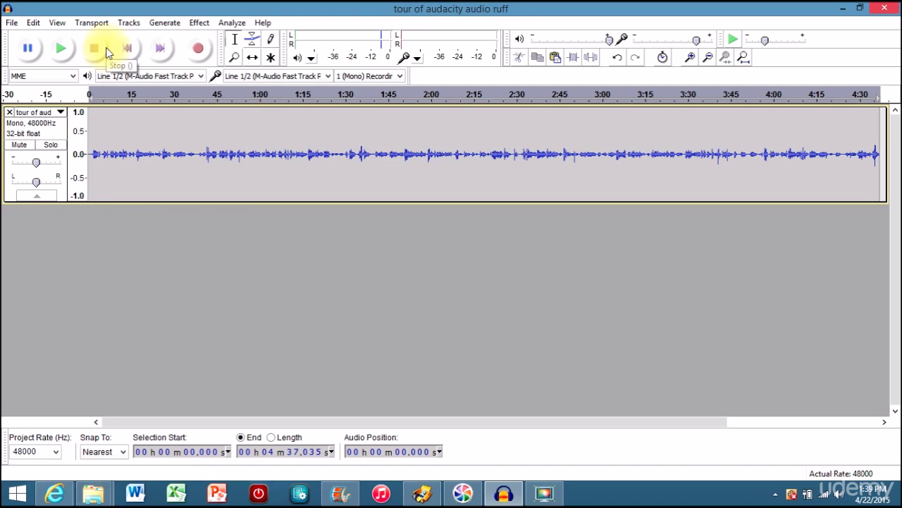
pyautogui.click(129, 24)
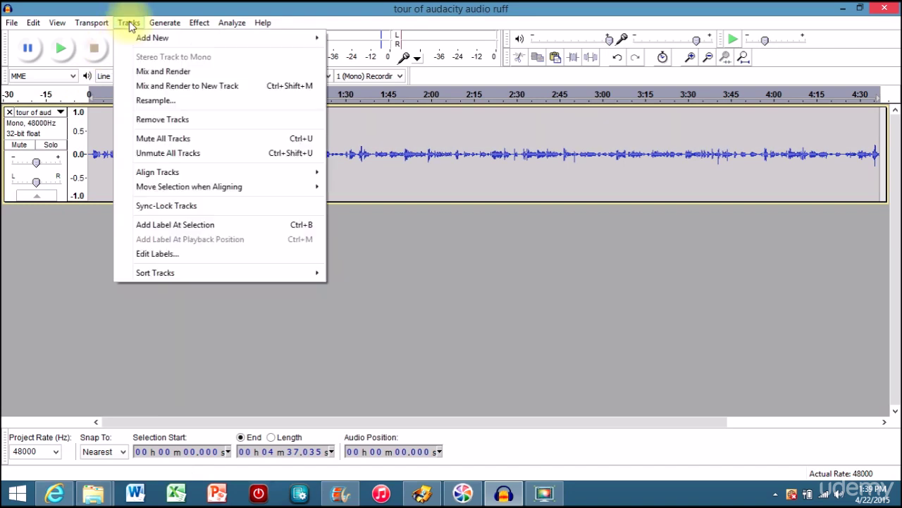
pyautogui.moveTo(144, 45)
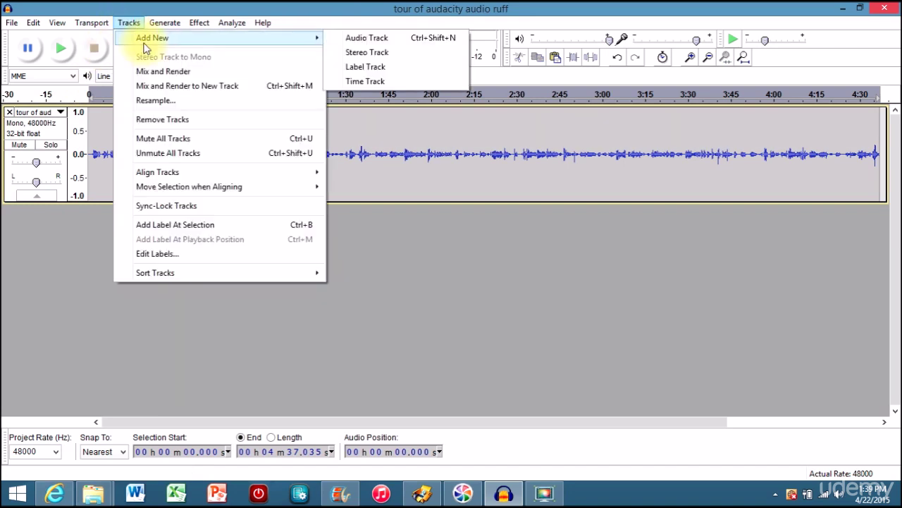
pyautogui.click(380, 39)
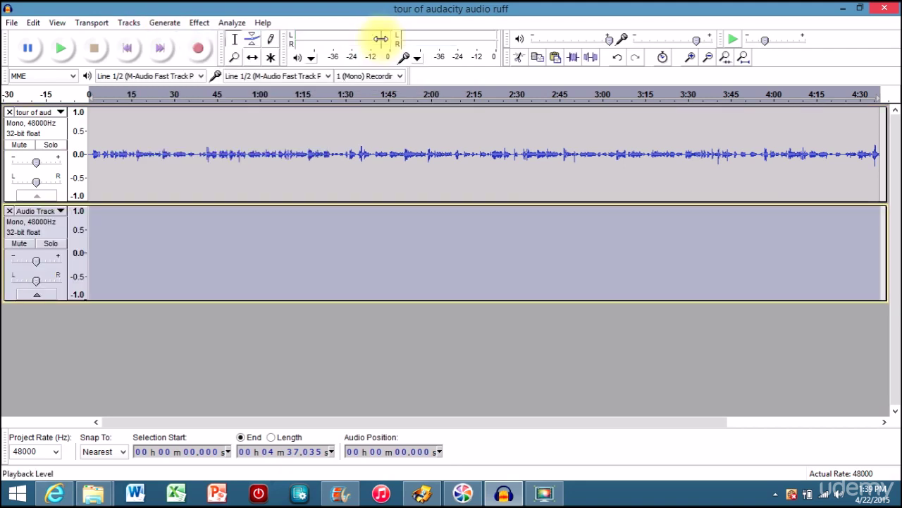
pyautogui.click(130, 24)
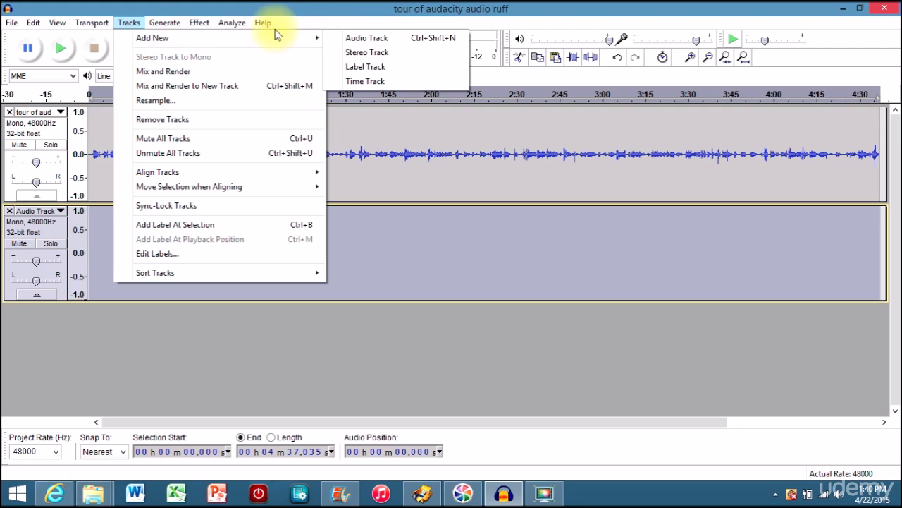
pyautogui.click(383, 52)
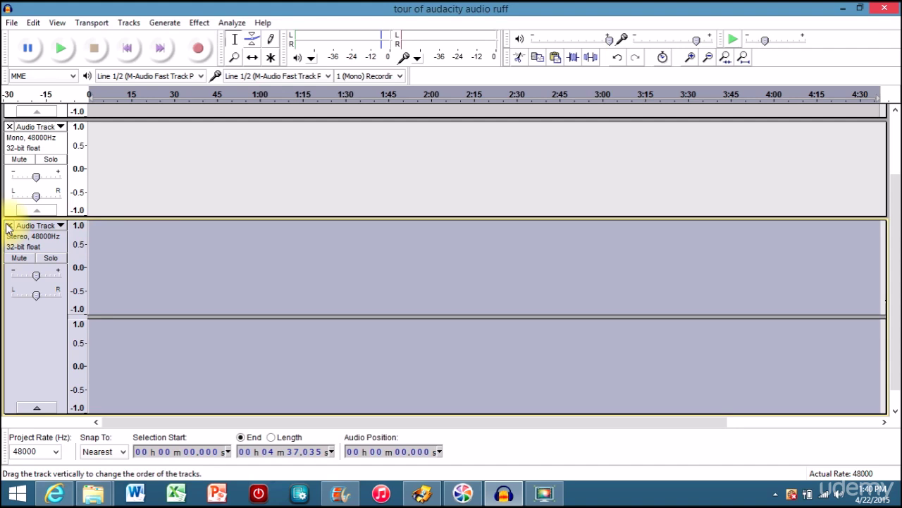
pyautogui.scroll(2, 8, 229)
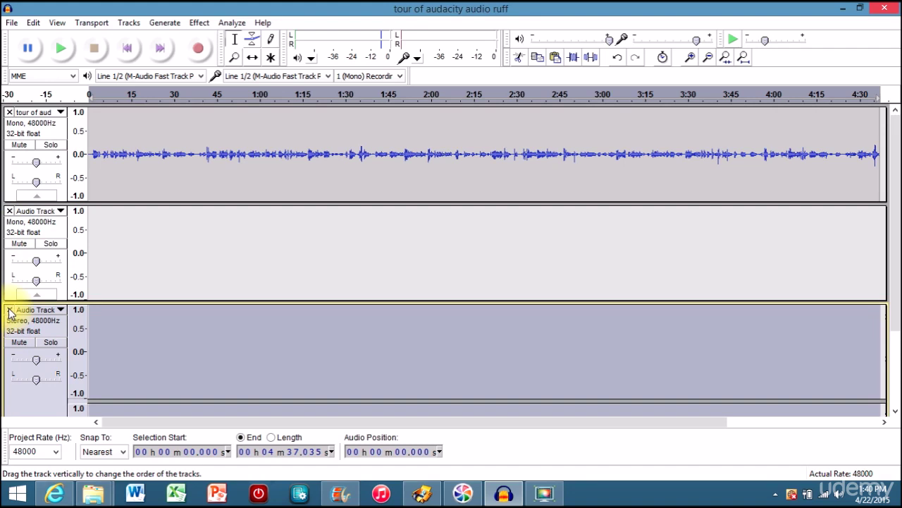
pyautogui.click(9, 311)
pyautogui.click(9, 210)
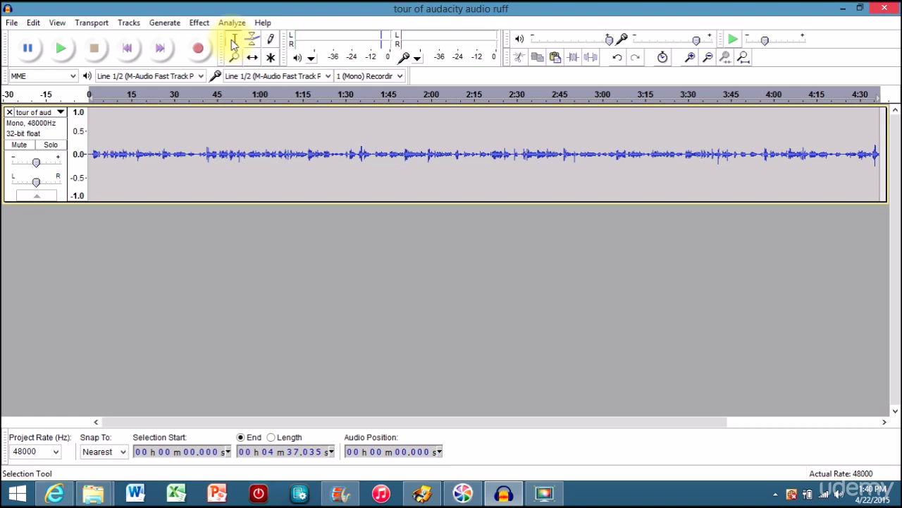
# Drag trial selections such as 1:00.8–2:14.83 and 1:07–2:46, leaving the cursor near 2:07.
pyautogui.moveTo(248, 147); pyautogui.dragTo(411, 171)
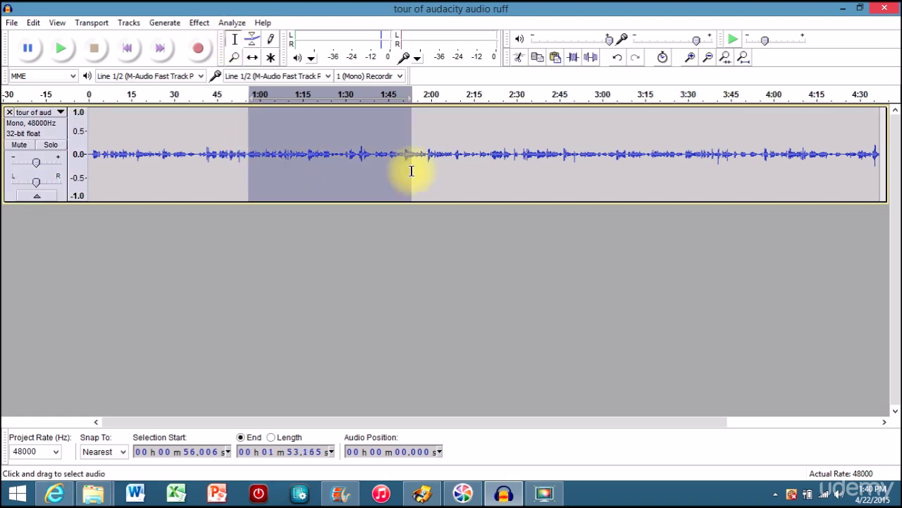
pyautogui.click(296, 155)
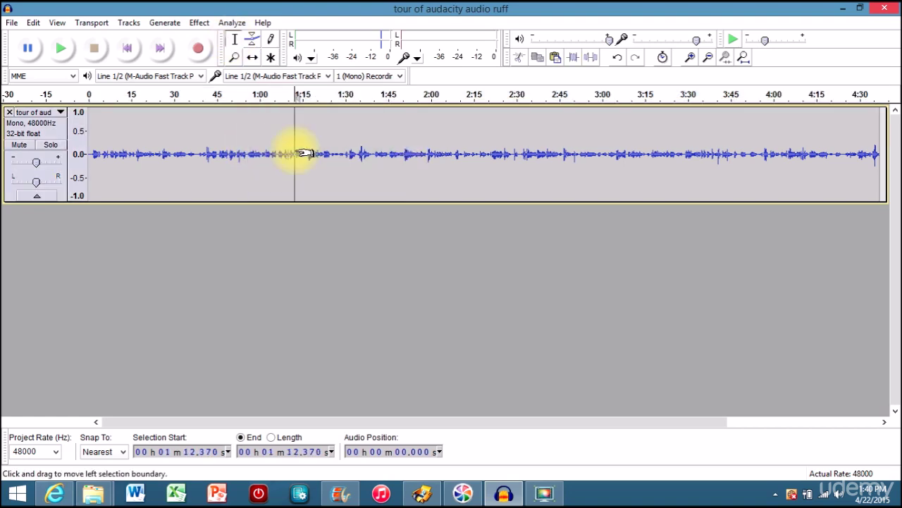
pyautogui.click(510, 137)
pyautogui.moveTo(388, 155); pyautogui.dragTo(262, 154)
pyautogui.keyDown('shift'); pyautogui.click(473, 149); pyautogui.keyUp('shift')
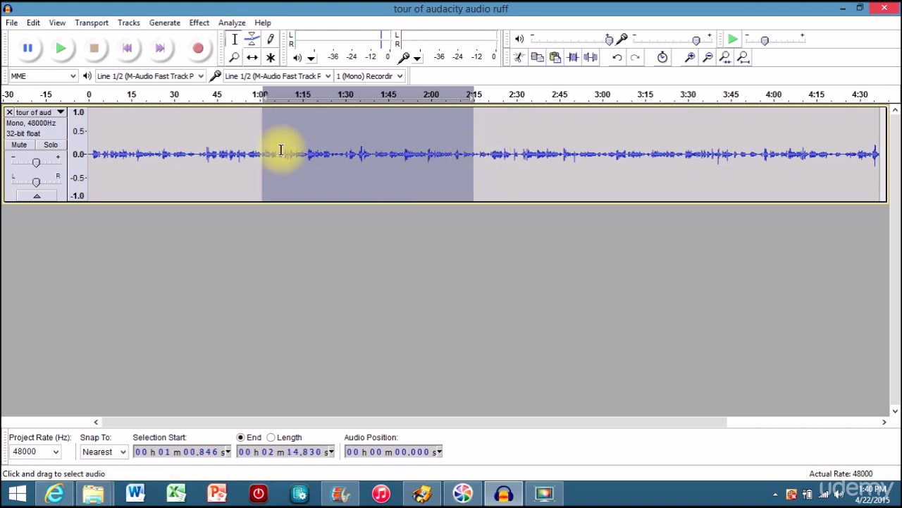
pyautogui.moveTo(282, 150); pyautogui.dragTo(564, 151)
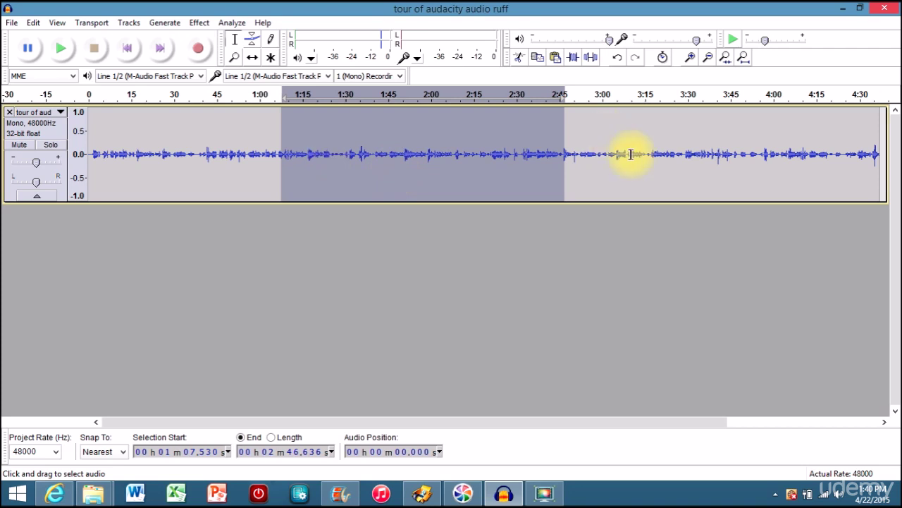
pyautogui.click(749, 141)
pyautogui.click(451, 154)
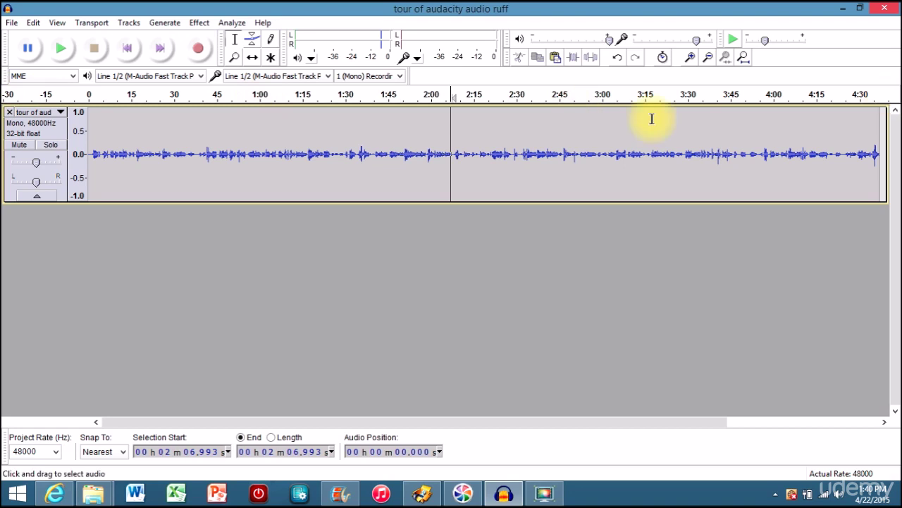
# Play the narration briefly from 2:07, stop, and set the edit point at 1:00.385.
pyautogui.click(62, 53)
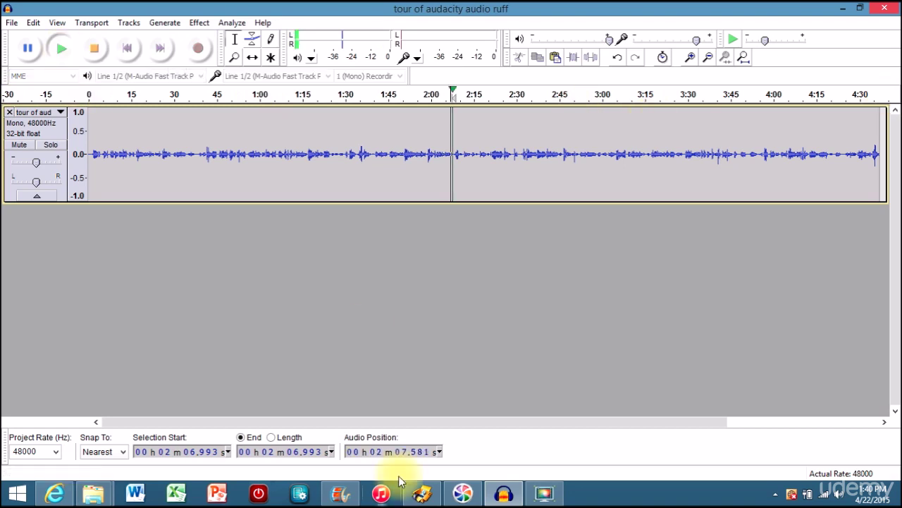
pyautogui.click(94, 50)
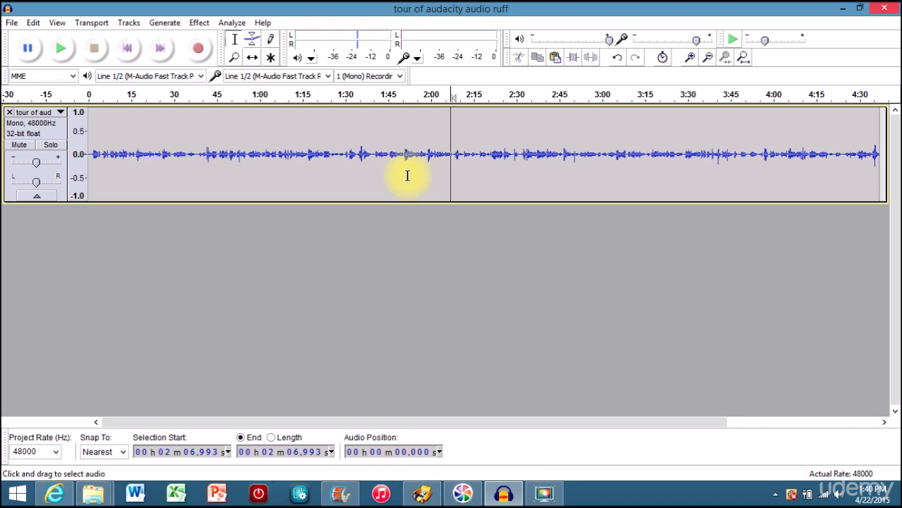
pyautogui.click(645, 169)
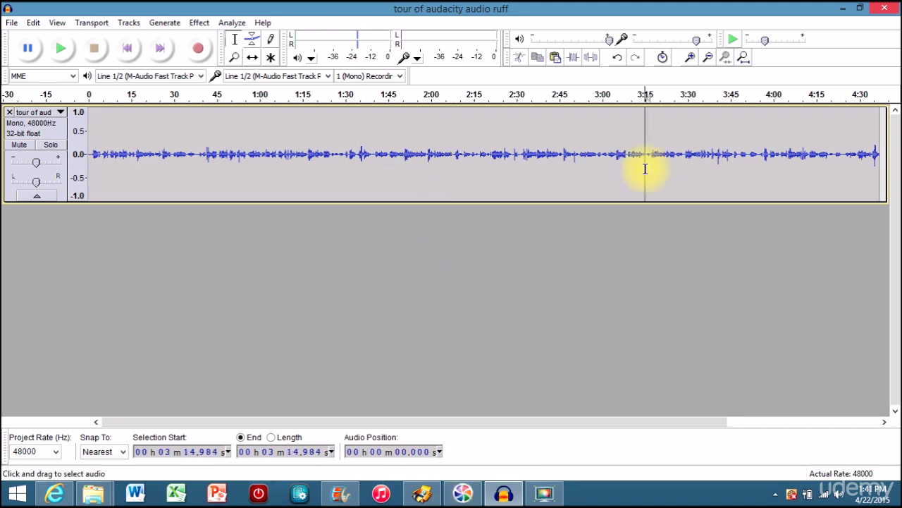
pyautogui.click(714, 118)
pyautogui.click(425, 166)
pyautogui.click(261, 170)
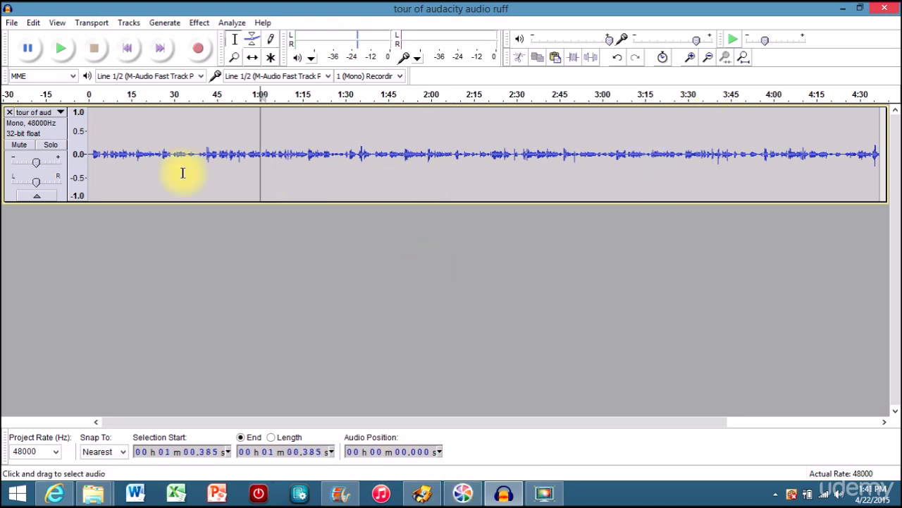
# With the Time Shift tool, slide the narration clip later and back, so it starts at 0:00 again.
pyautogui.click(252, 58)
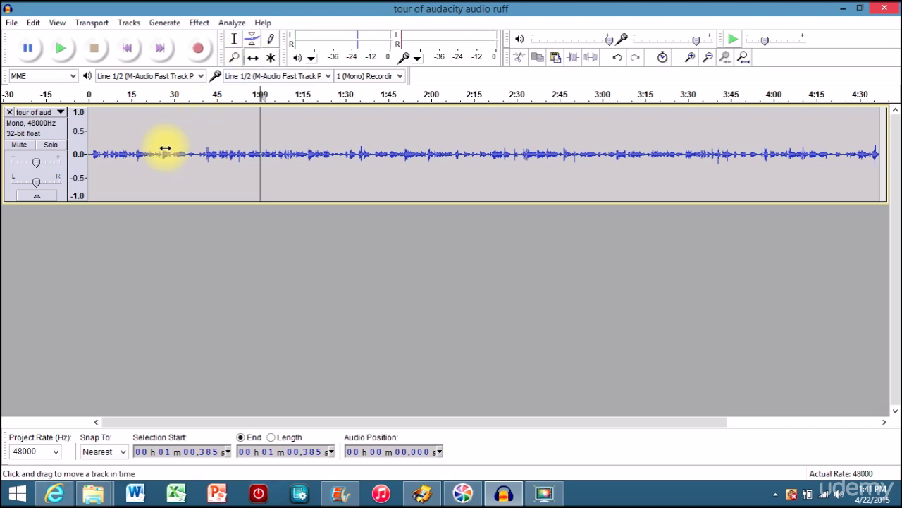
pyautogui.moveTo(161, 151); pyautogui.dragTo(318, 161)
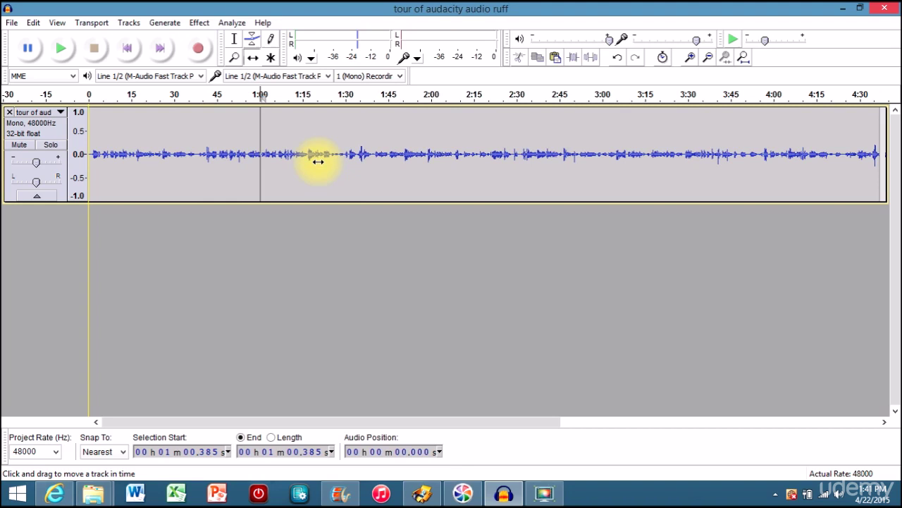
pyautogui.moveTo(317, 161); pyautogui.dragTo(108, 189)
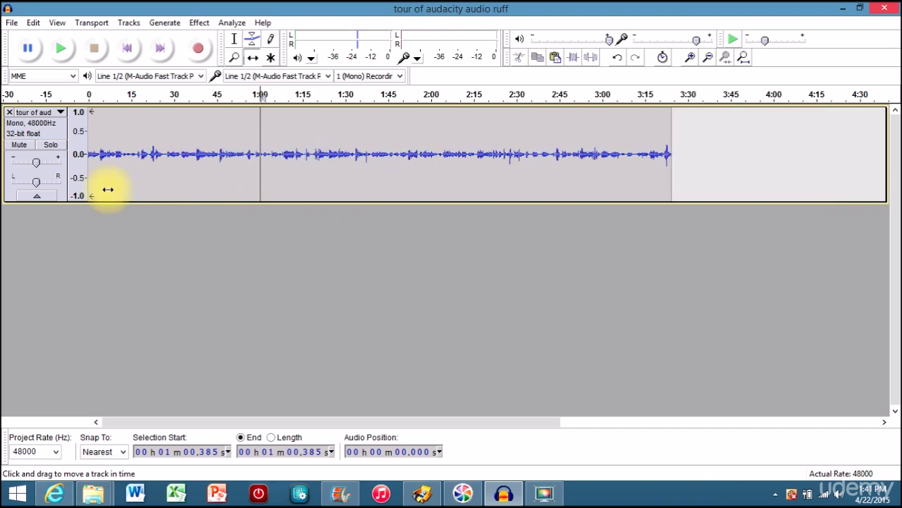
pyautogui.moveTo(107, 189); pyautogui.dragTo(241, 170)
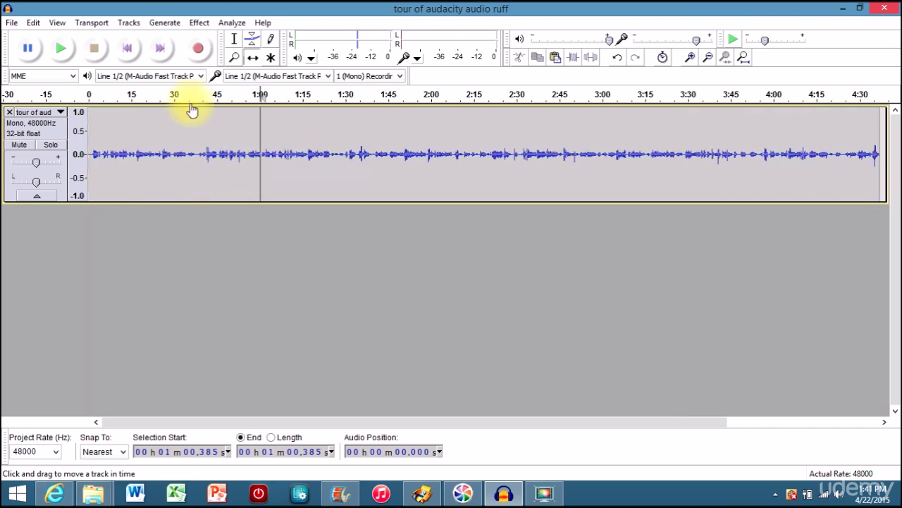
pyautogui.click(253, 56)
# Return to the Selection tool and select ranges such as 2:29–2:40, 0:44–1:49 and 2:10–3:13.
pyautogui.click(234, 39)
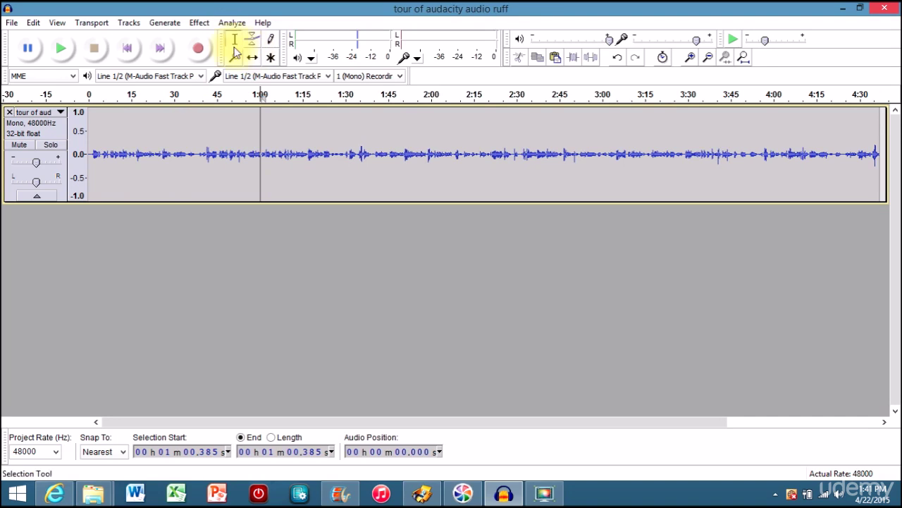
pyautogui.moveTo(322, 141); pyautogui.dragTo(655, 141)
pyautogui.moveTo(516, 153); pyautogui.dragTo(546, 153)
pyautogui.moveTo(204, 153); pyautogui.dragTo(401, 153)
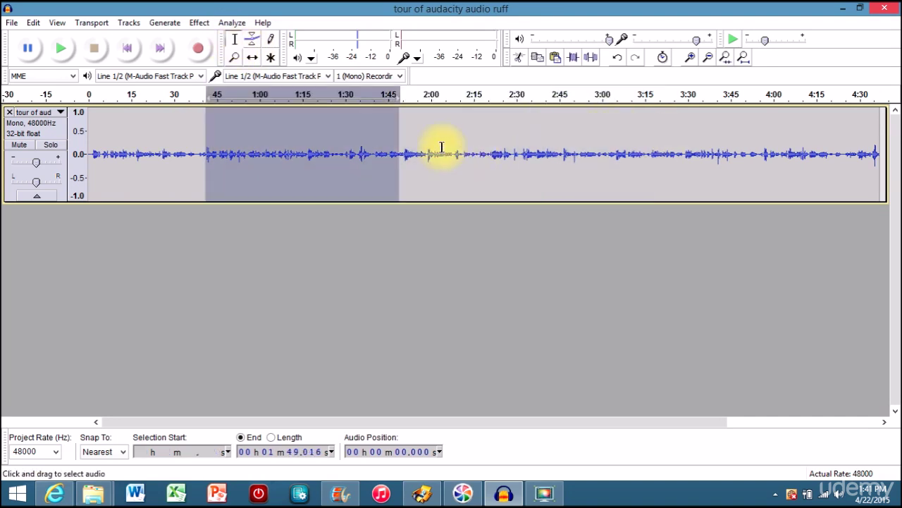
pyautogui.moveTo(459, 155); pyautogui.dragTo(641, 155)
# Move the edit point around the narration, finishing at 2:29.119.
pyautogui.click(250, 162)
pyautogui.click(444, 152)
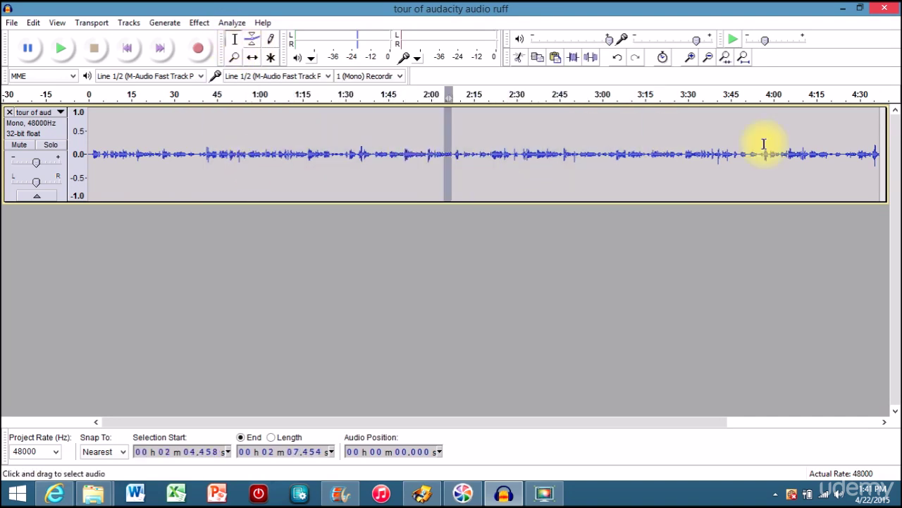
pyautogui.click(818, 148)
pyautogui.click(500, 152)
pyautogui.click(232, 152)
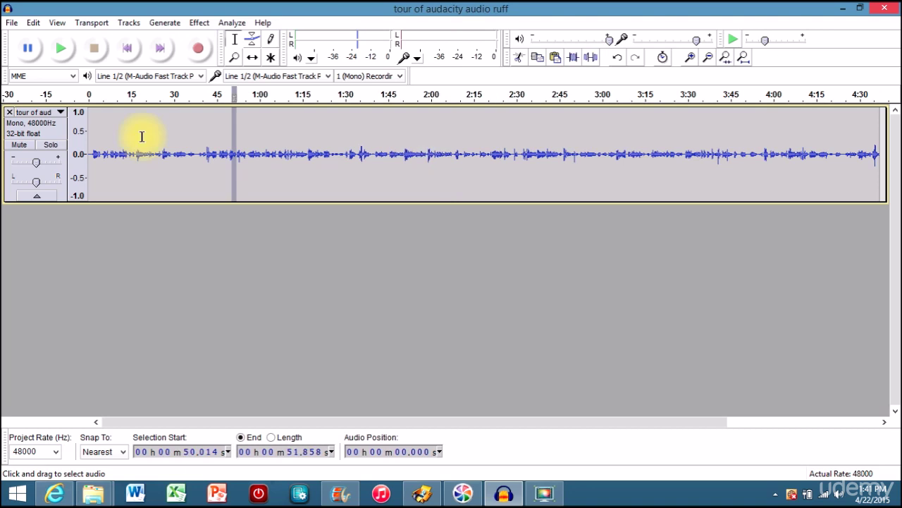
pyautogui.click(137, 141)
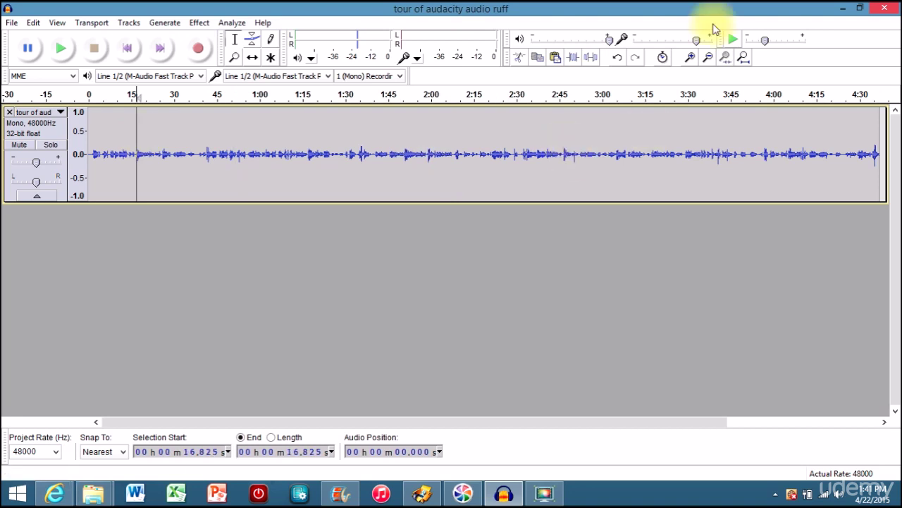
pyautogui.click(514, 151)
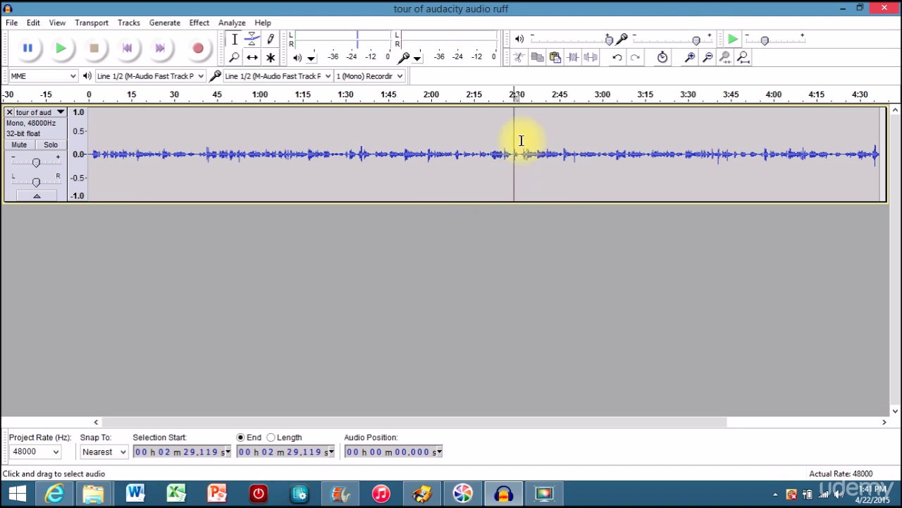
# Zoom in three times to sample level at 2:29, then zoom out three times to show 2:08–2:46.
pyautogui.click(689, 58)
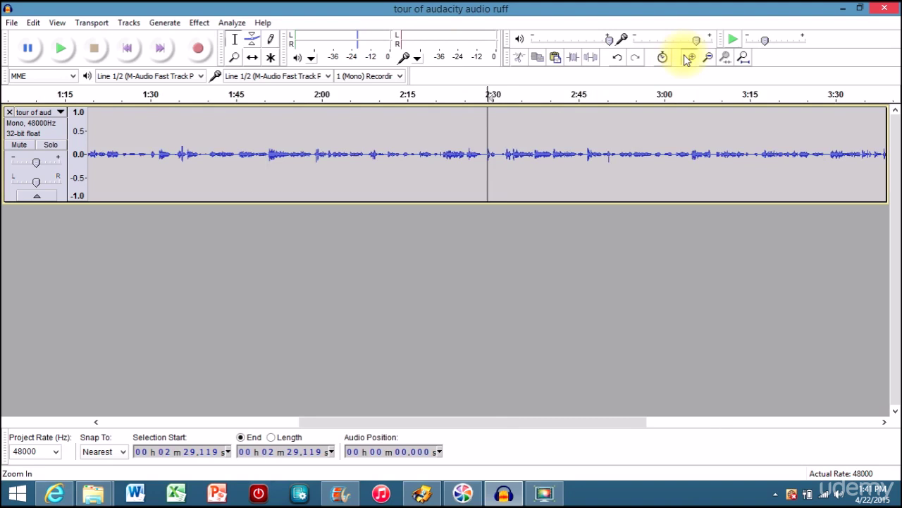
pyautogui.click(689, 58)
pyautogui.click(688, 58)
pyautogui.click(707, 57)
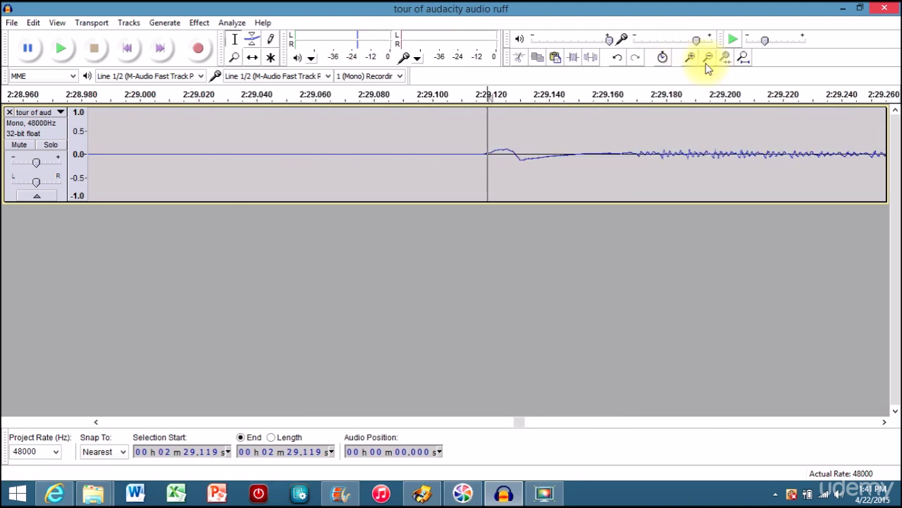
pyautogui.click(708, 58)
pyautogui.click(708, 57)
pyautogui.click(708, 59)
pyautogui.click(708, 59)
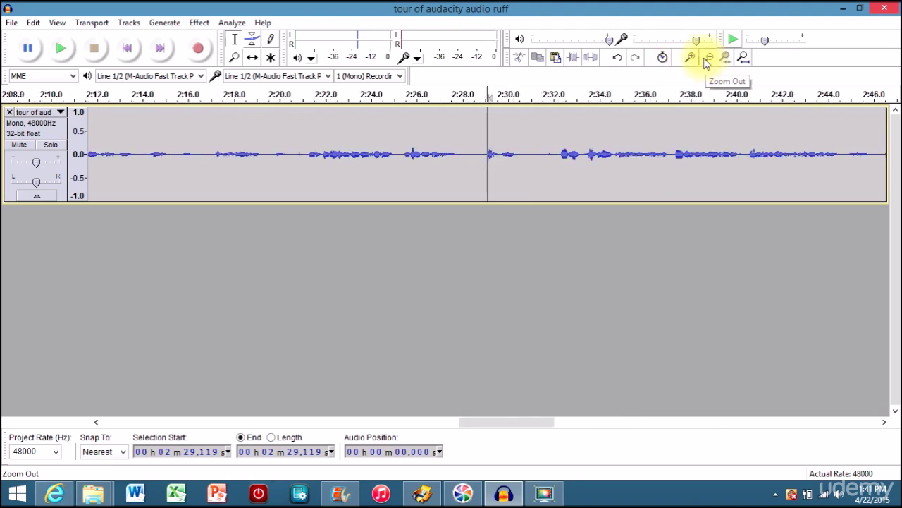